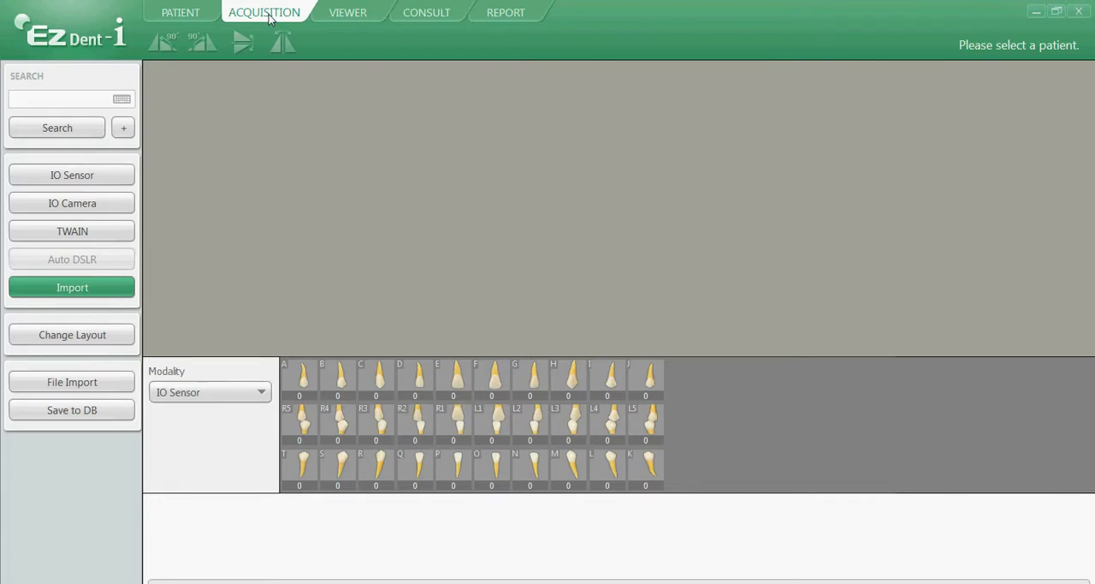
Search for the patient by first name and open the matching record with the 1991 birth year.
left_click(71, 101)
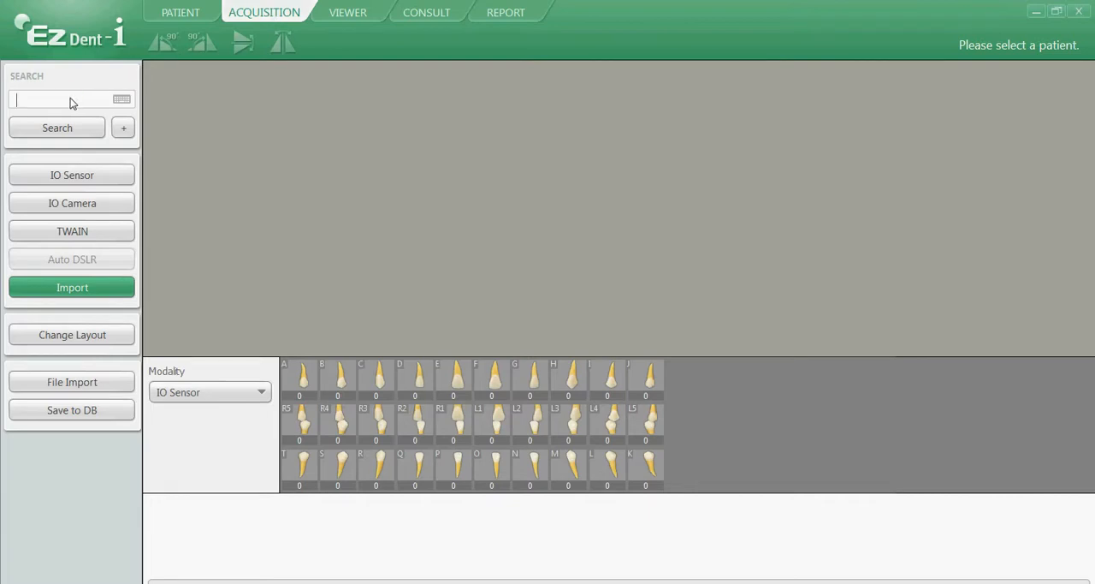
type("jane")
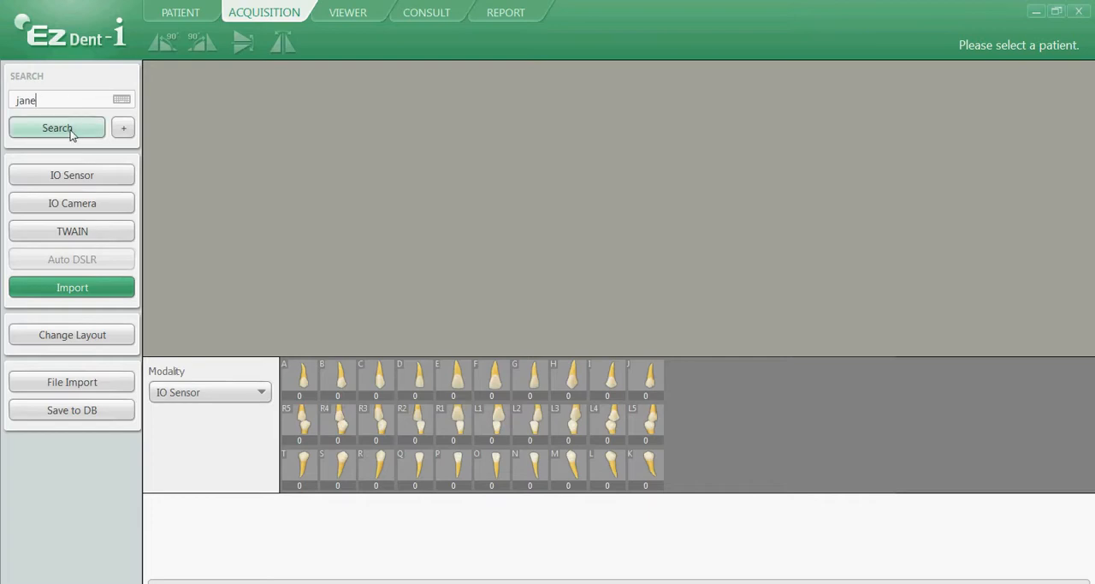
left_click(72, 130)
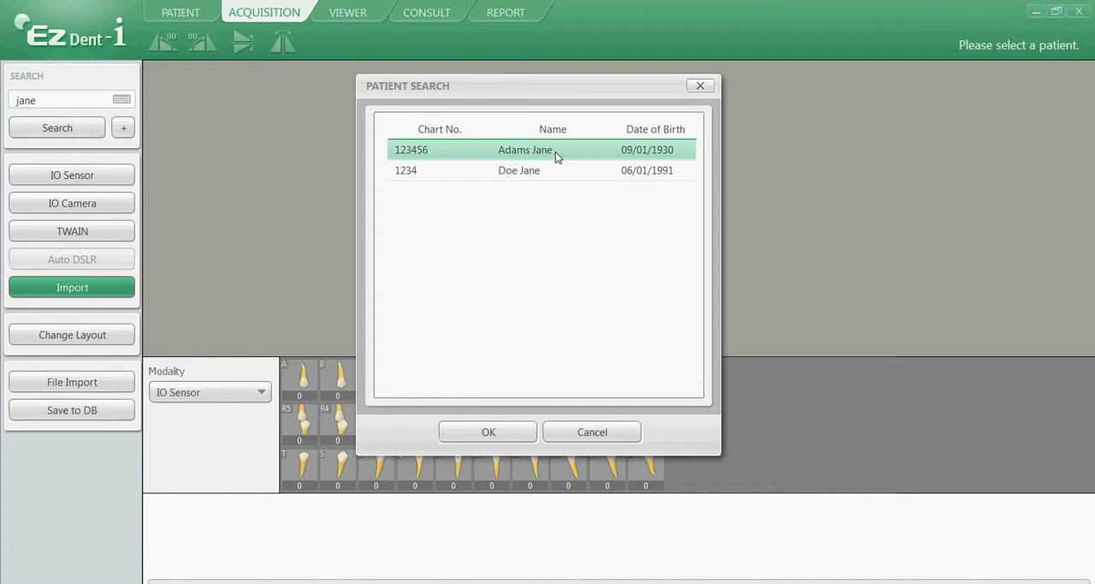
left_click(551, 175)
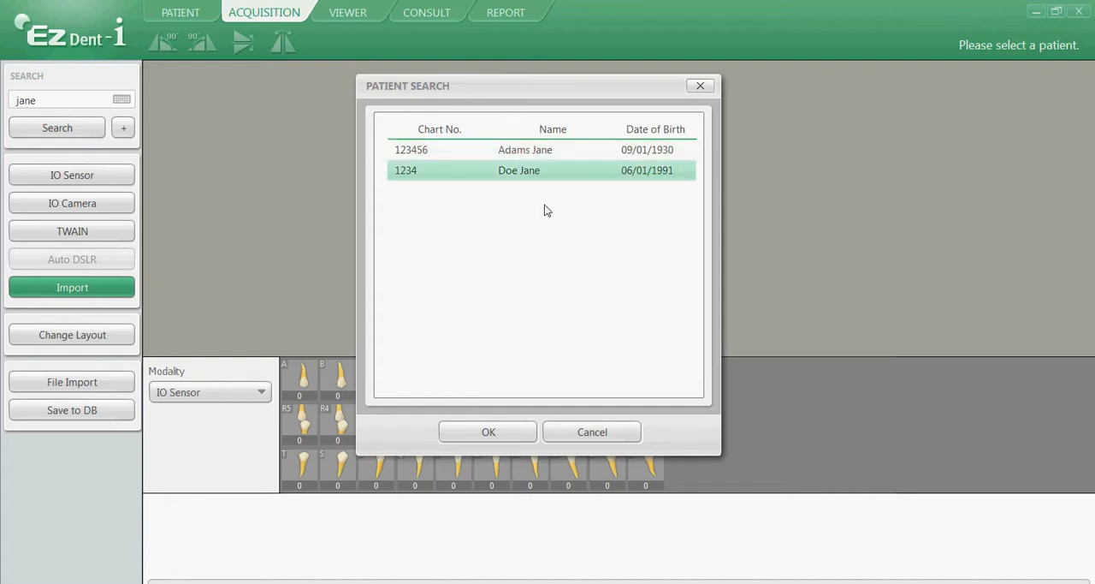
left_click(489, 432)
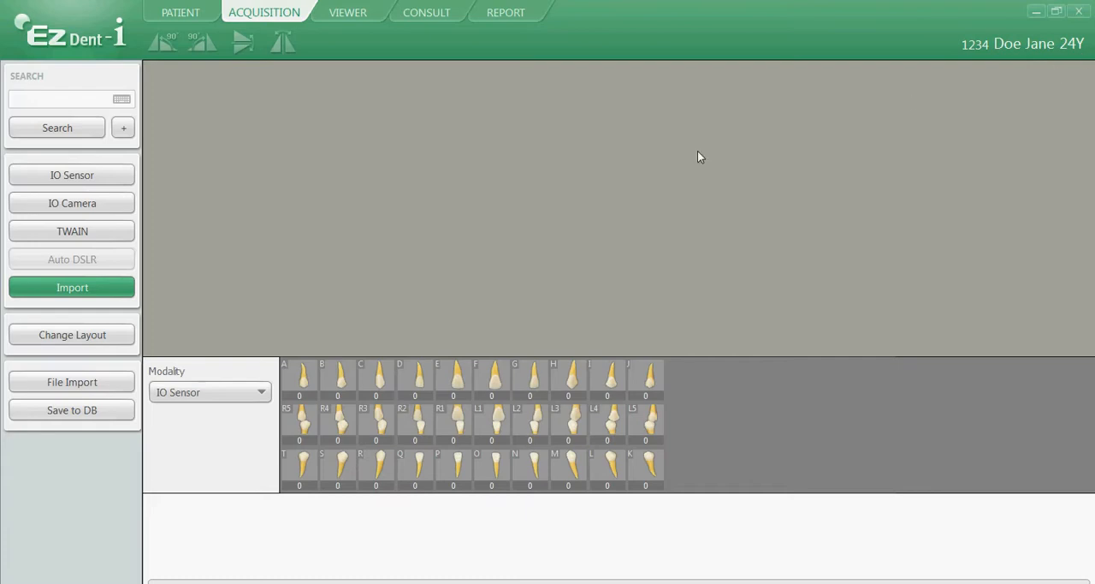
Set up image import with the IO Sensor Teeth Code Adult layout and the IO Sensor modality.
left_click(73, 290)
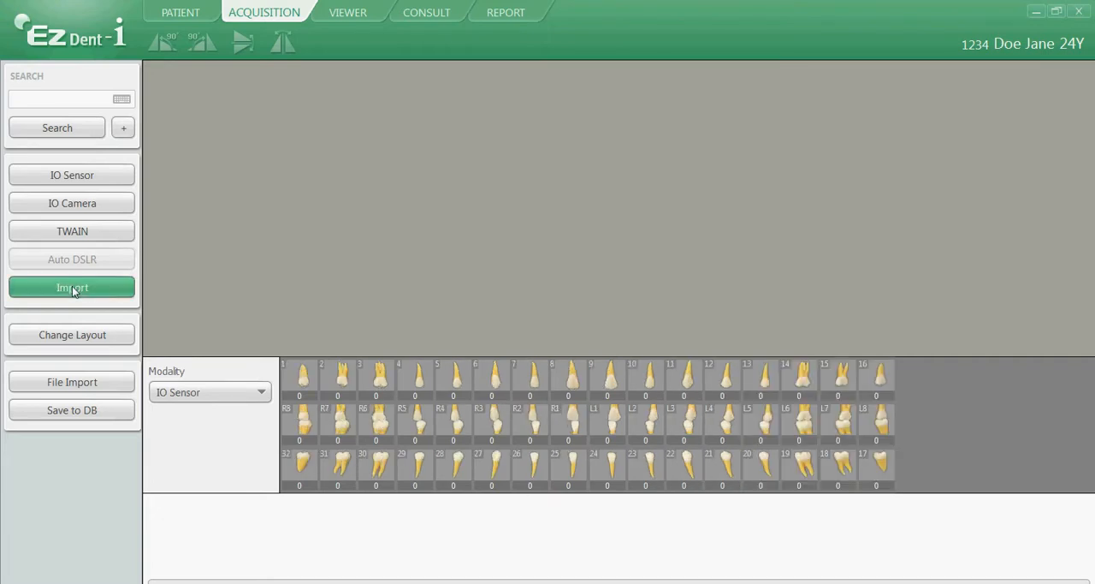
left_click(76, 337)
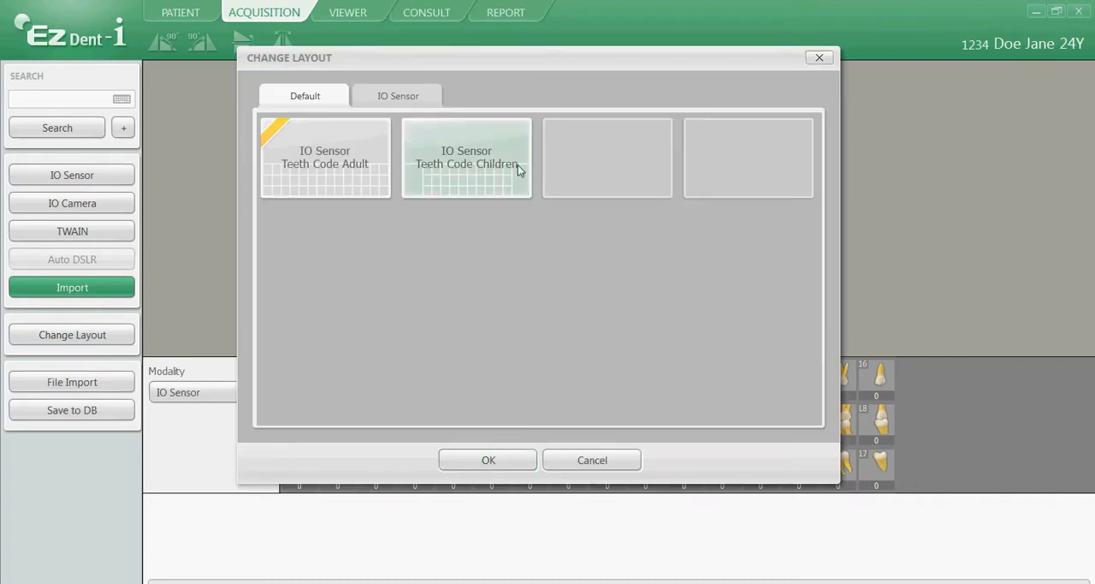
left_click(395, 96)
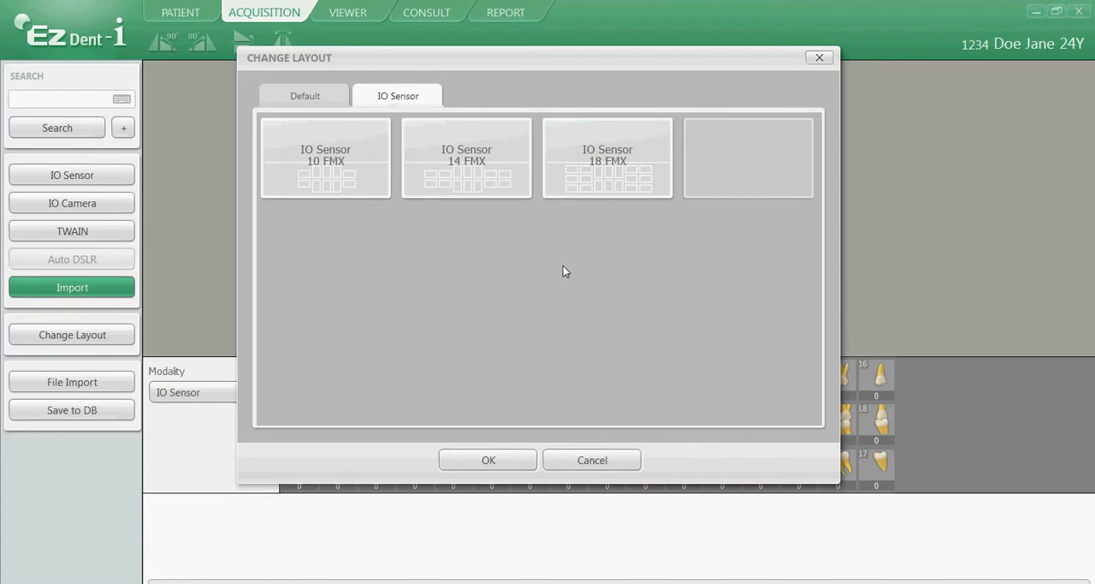
left_click(311, 96)
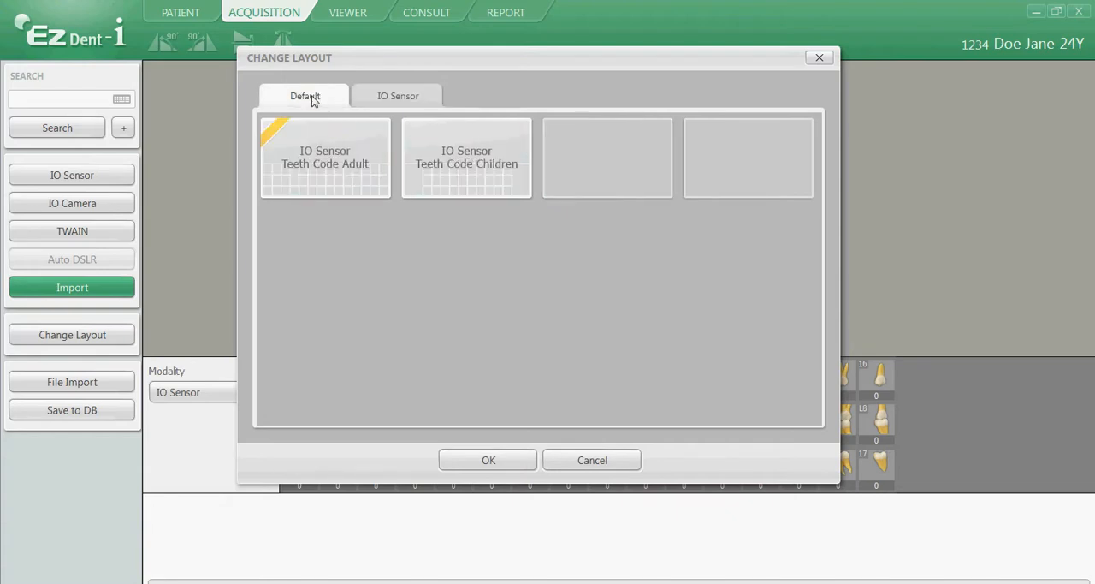
left_click(326, 177)
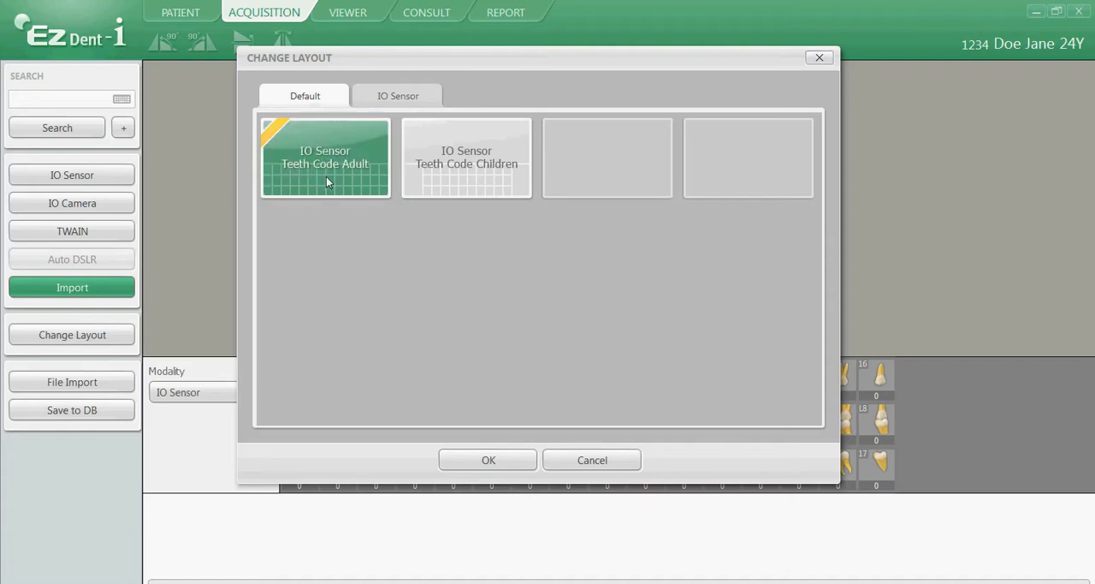
left_click(480, 462)
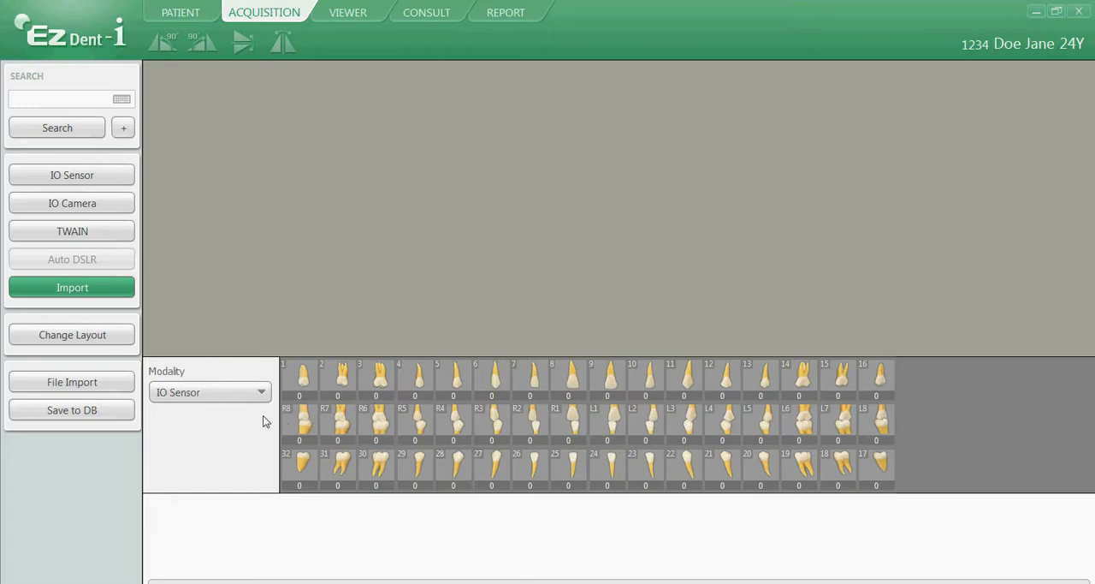
left_click(241, 395)
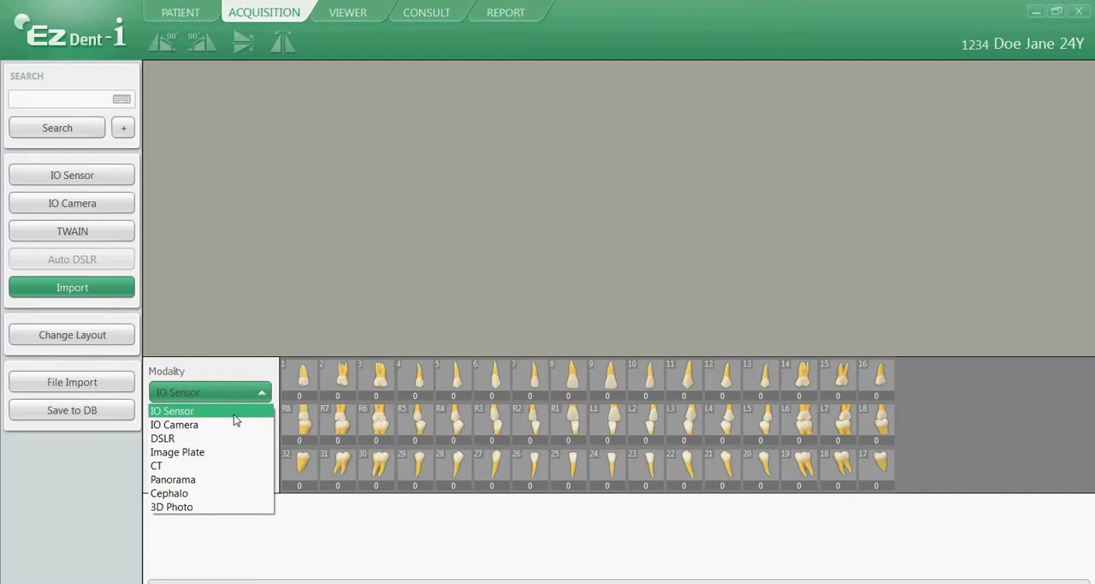
left_click(234, 412)
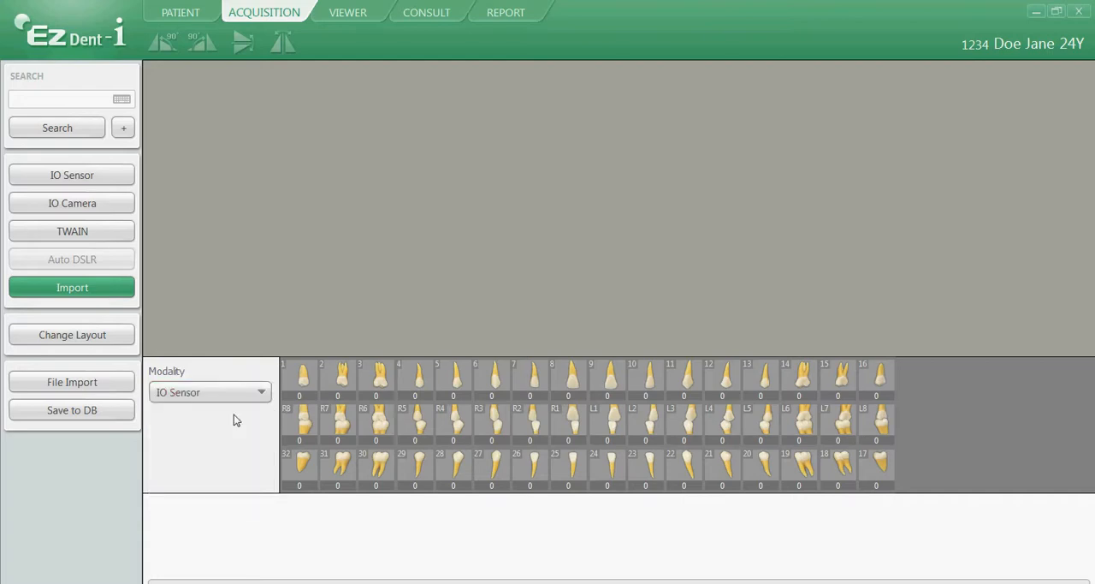
Import 2-4.JPG from the FMX folder and move the image from the tooth 1 slot to tooth 2.
left_click(77, 382)
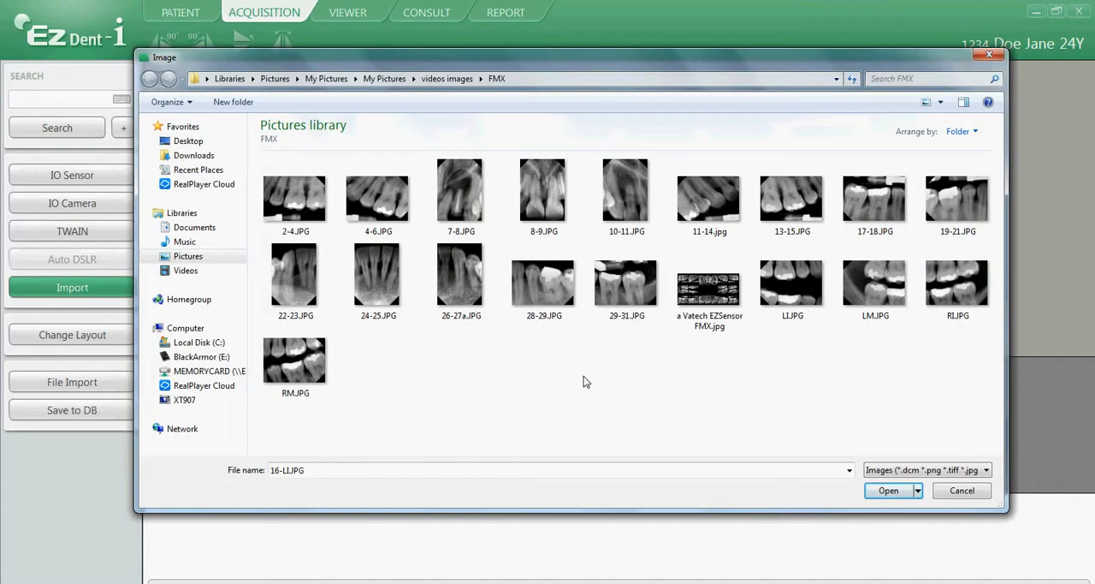
left_click(301, 195)
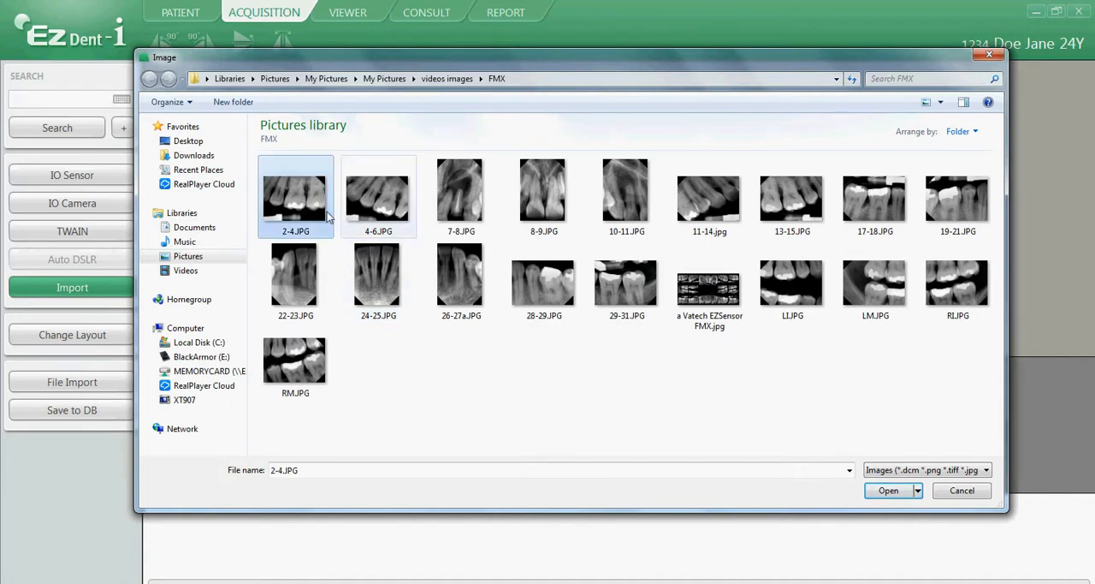
left_click(899, 495)
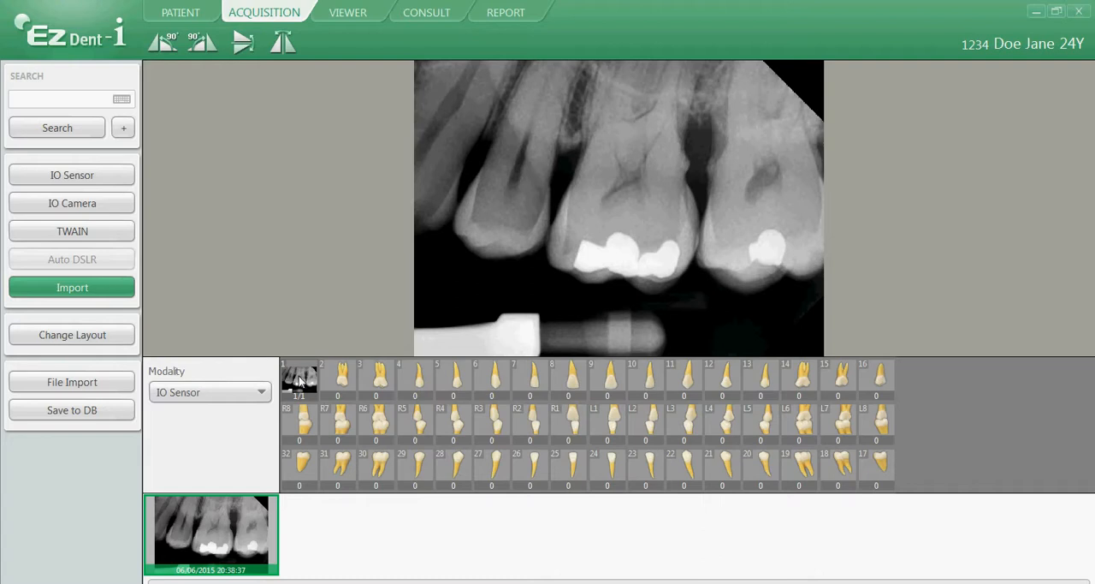
left_click_drag(300, 380, 355, 383)
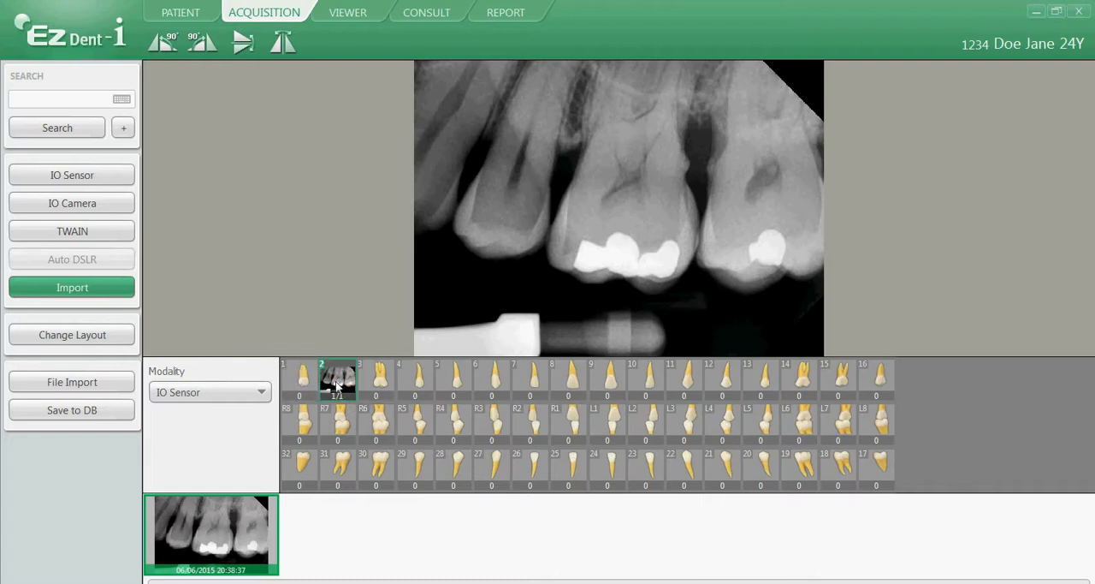
Import 4-6.JPG from the FMX folder into the tooth 4 slot.
left_click(419, 379)
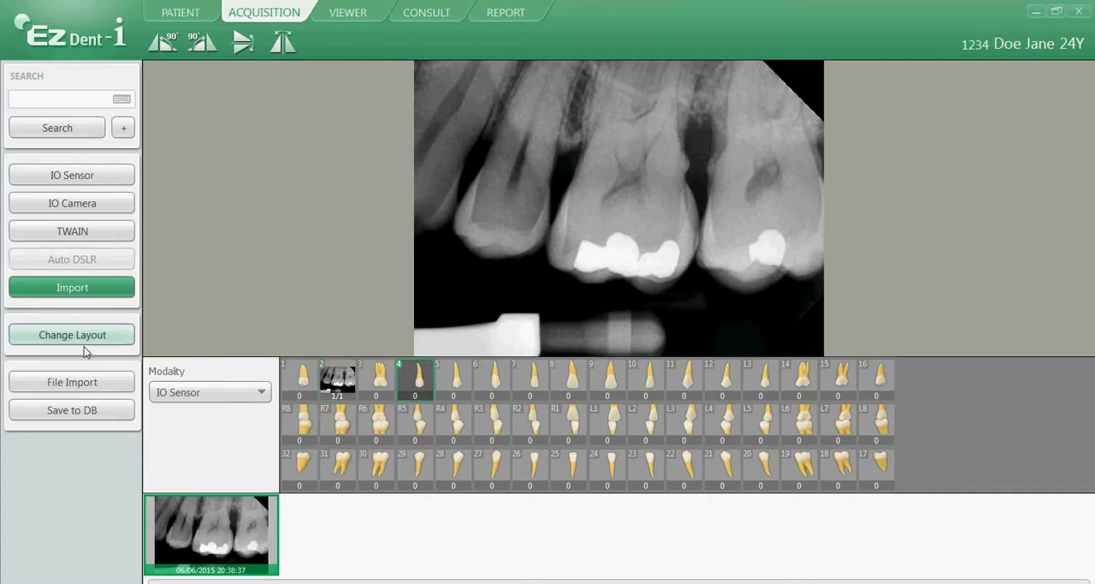
left_click(86, 390)
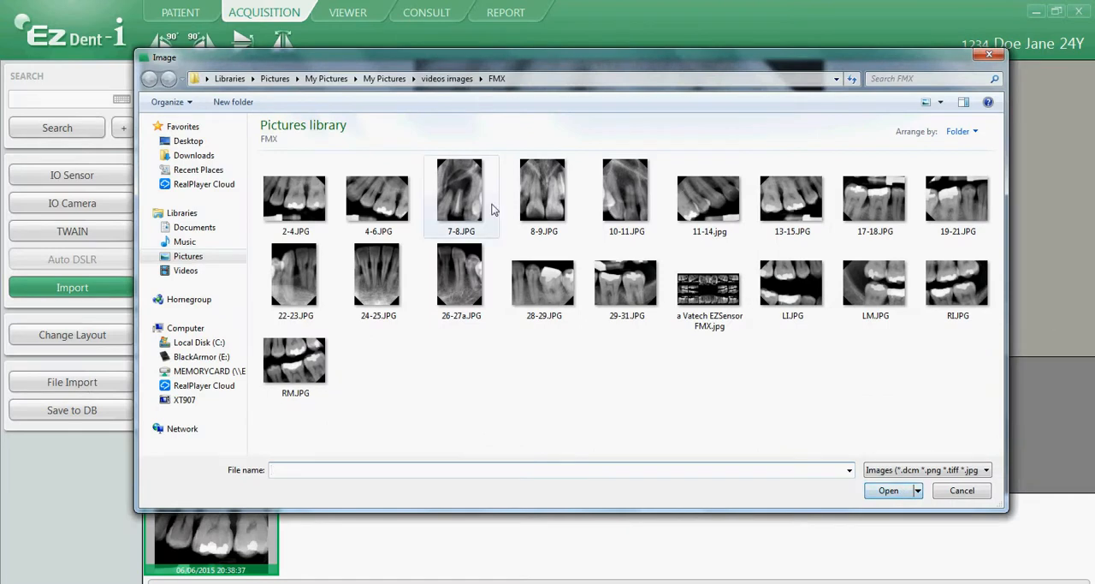
left_click(409, 201)
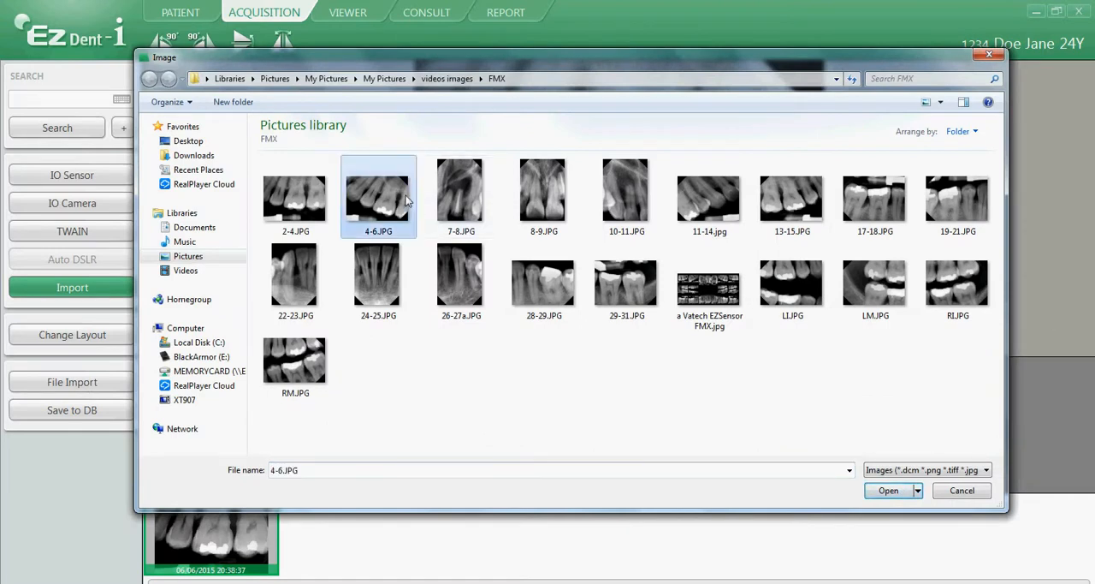
left_click(885, 493)
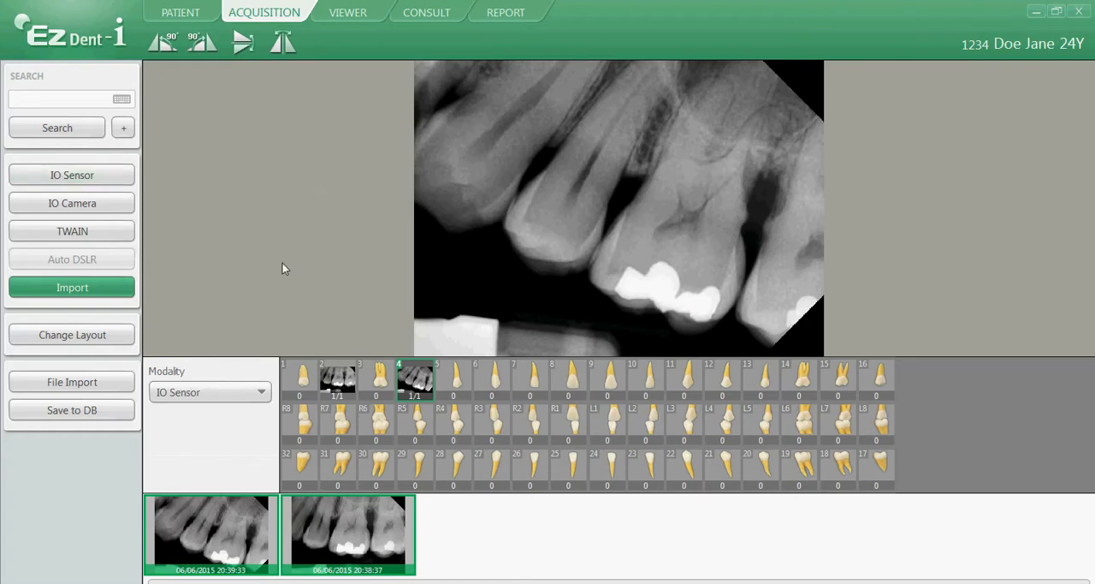
Import 7-8.JPG from the FMX folder into the tooth 6 slot.
left_click(504, 380)
left_click(86, 381)
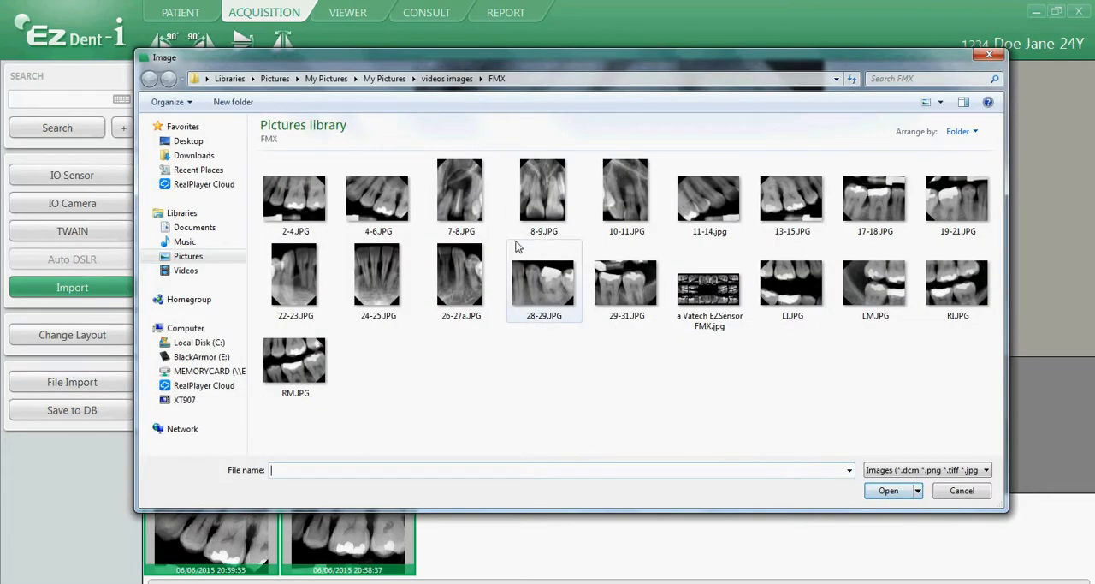
left_click(477, 205)
left_click(881, 492)
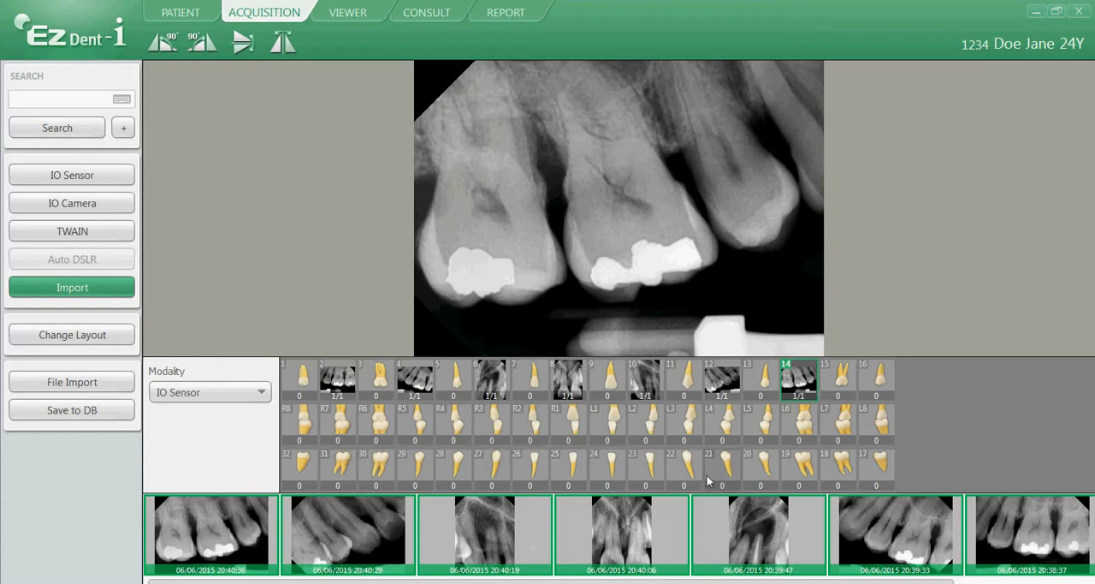
Import 17-18.JPG from the FMX folder and move the image from the tooth 14 slot to tooth 18.
left_click(71, 384)
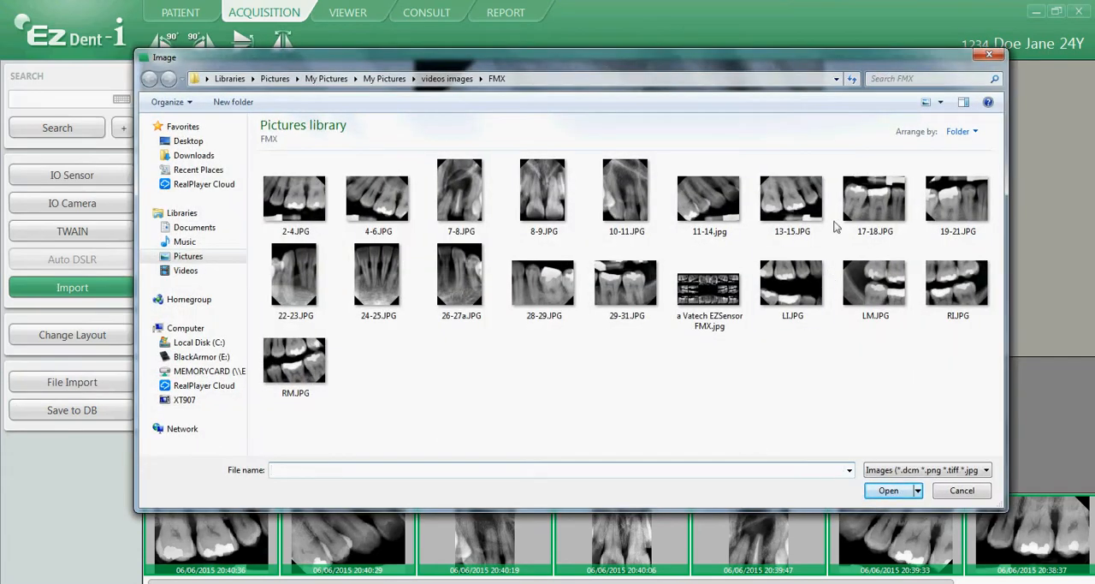
left_click(856, 205)
left_click(888, 490)
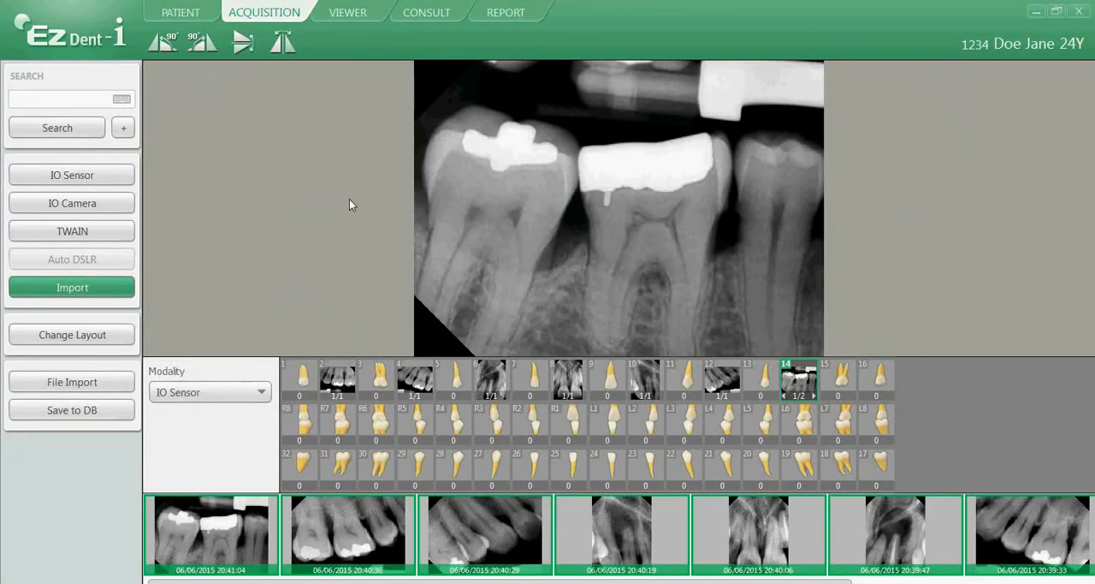
left_click_drag(801, 383, 843, 466)
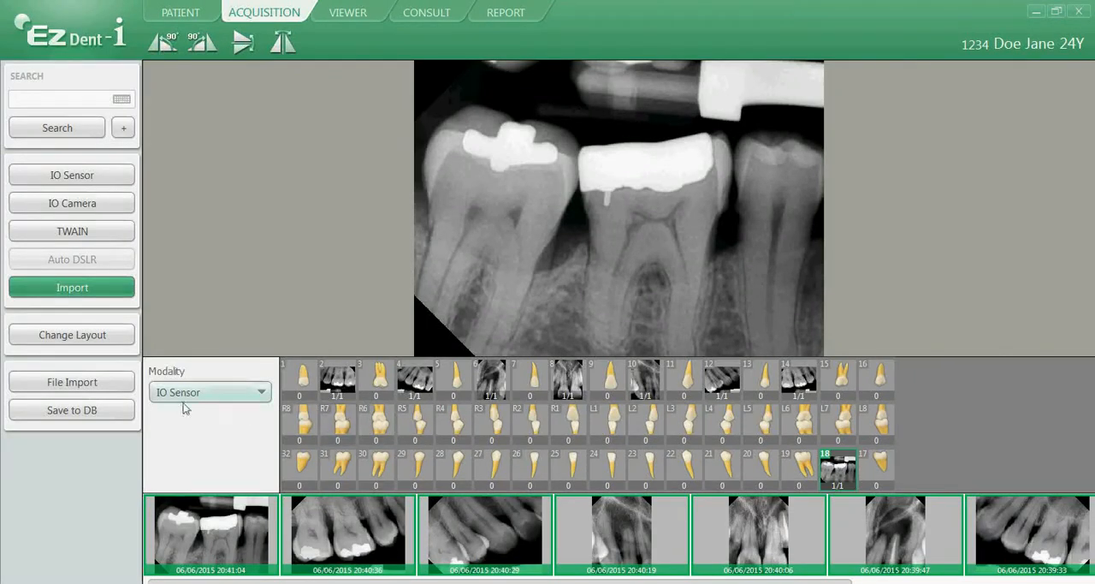
Import 19-21.JPG from the FMX folder and move the image from the tooth 18 slot to tooth 20.
left_click(90, 382)
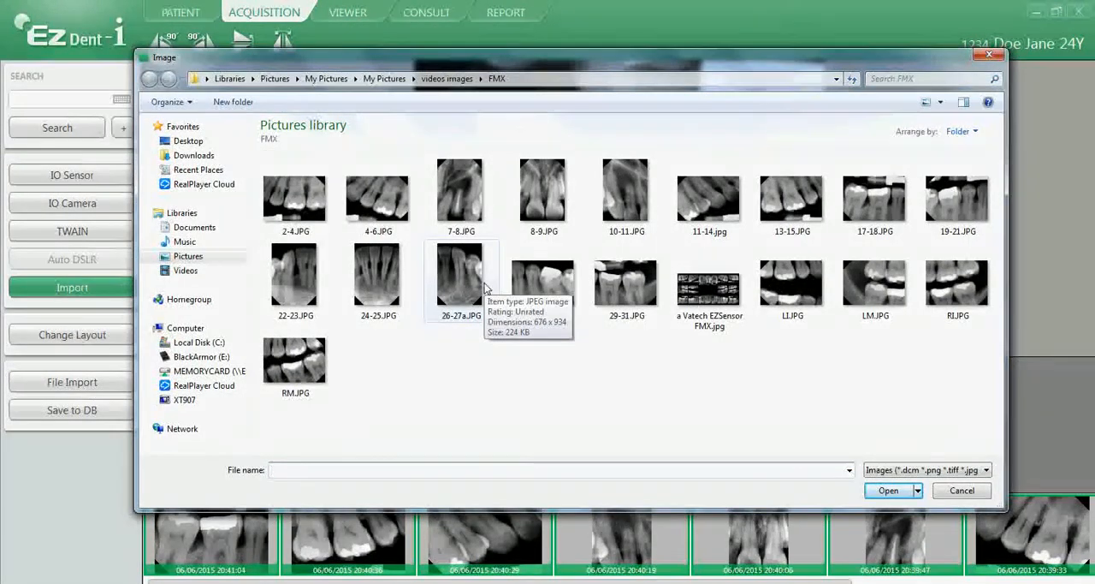
left_click(952, 199)
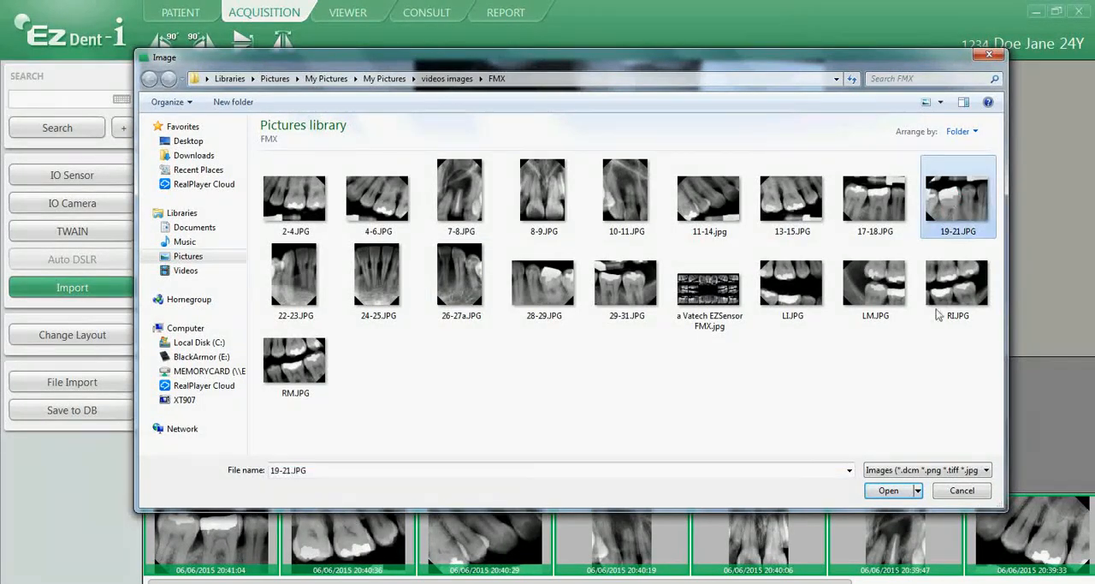
left_click(889, 490)
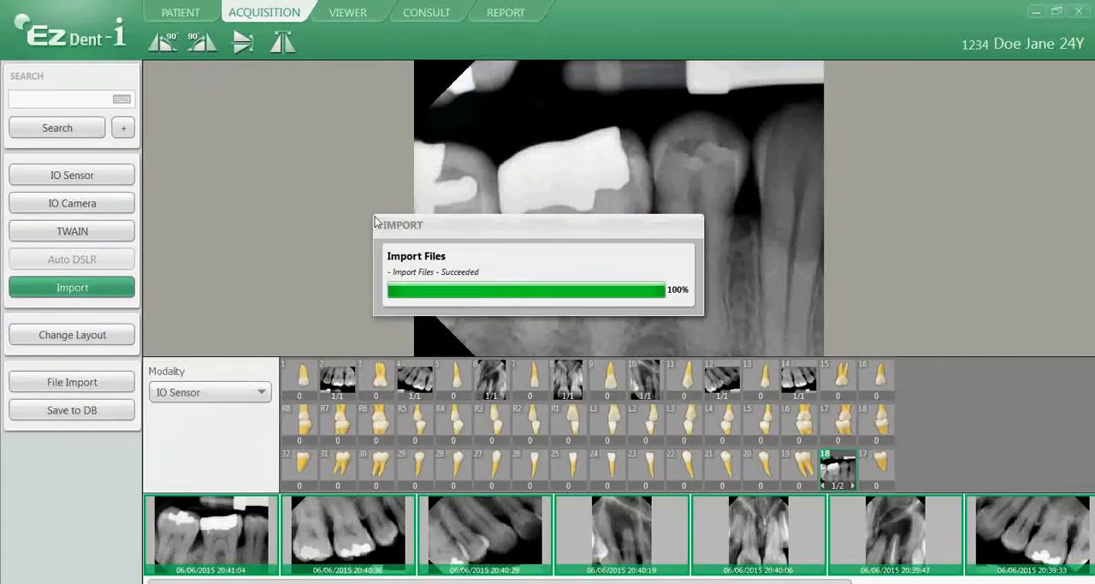
left_click_drag(780, 470, 760, 467)
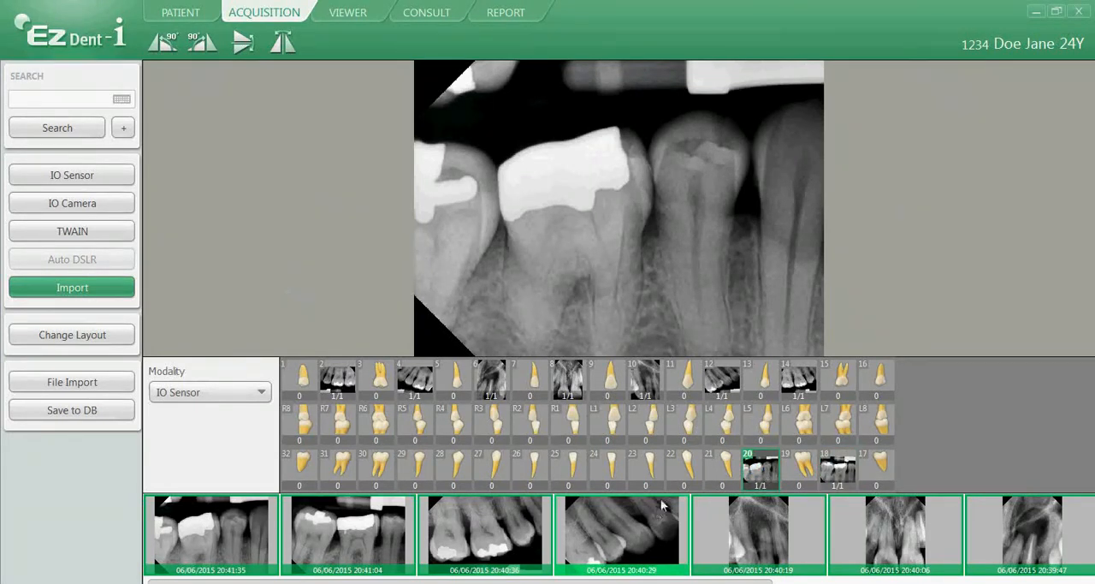
Import 22-23.JPG from the FMX folder into the tooth 22 slot.
left_click(681, 468)
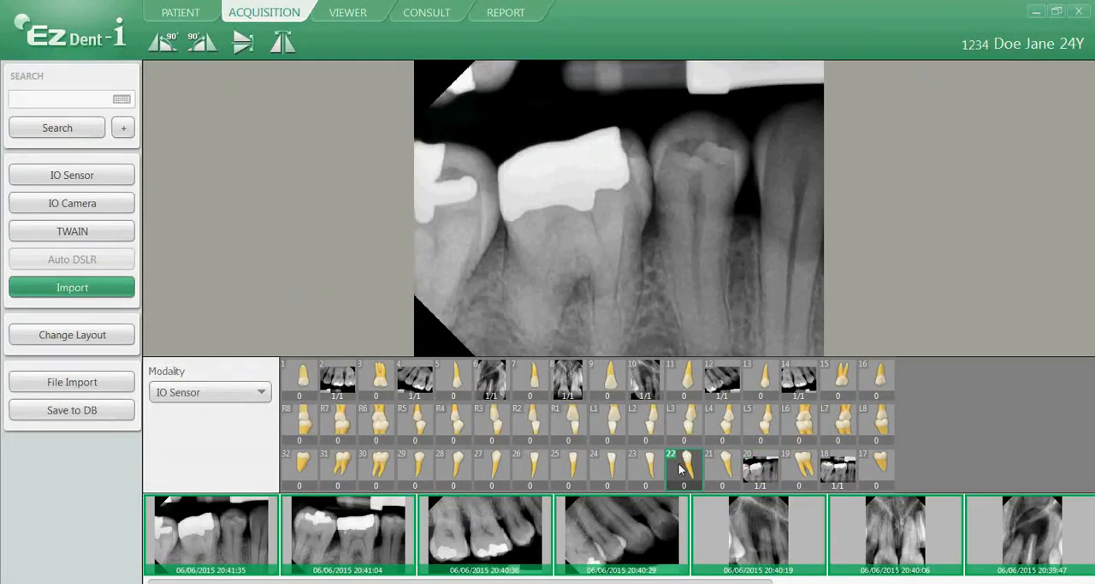
left_click(73, 384)
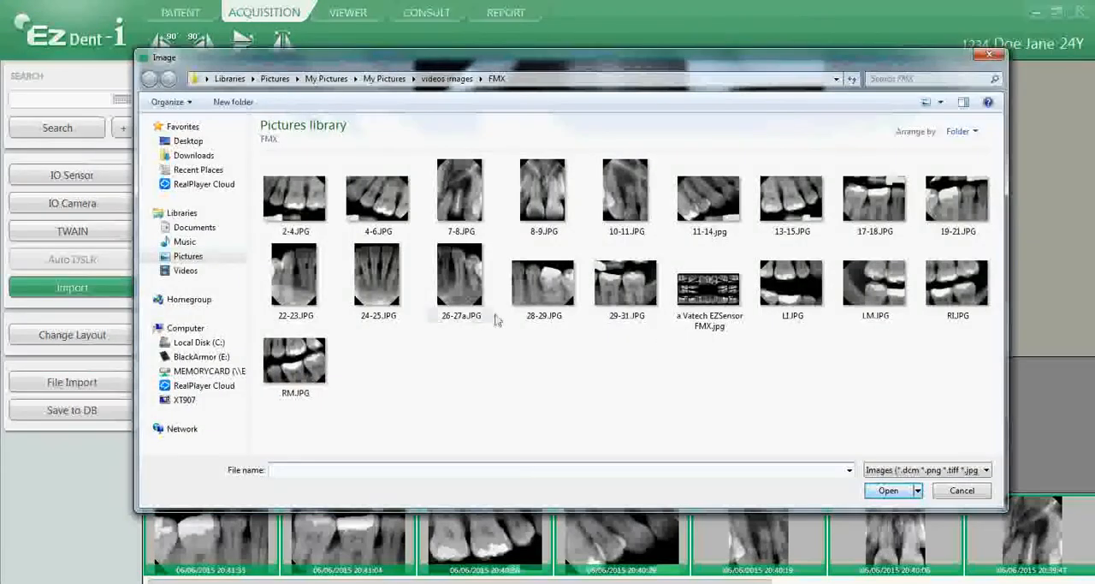
left_click(293, 276)
left_click(887, 489)
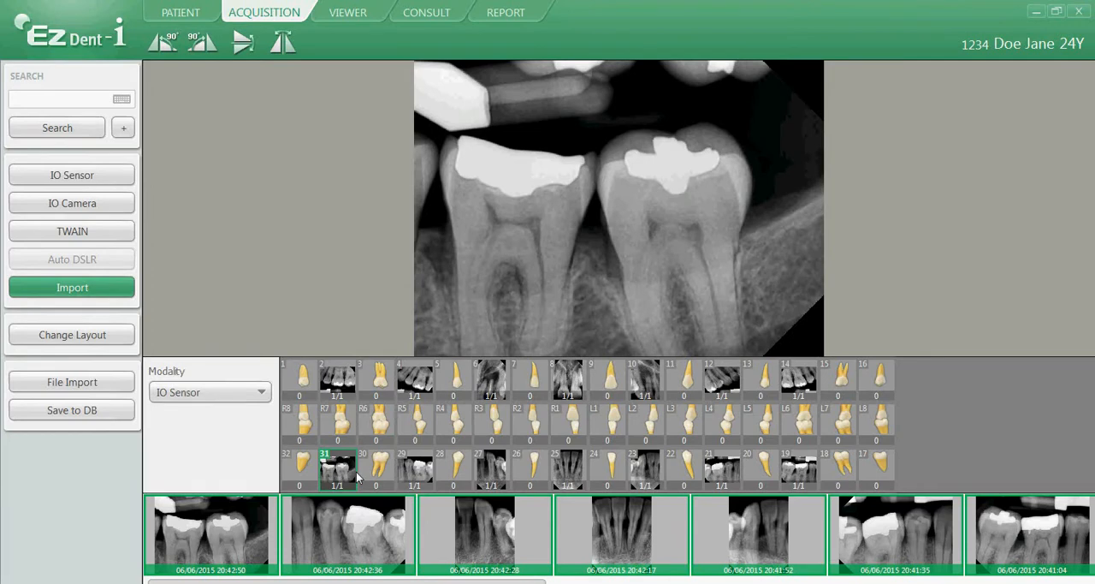
Import RM.JPG from the FMX folder and move the image from the tooth 31 slot to the R7 bitewing slot.
left_click(85, 384)
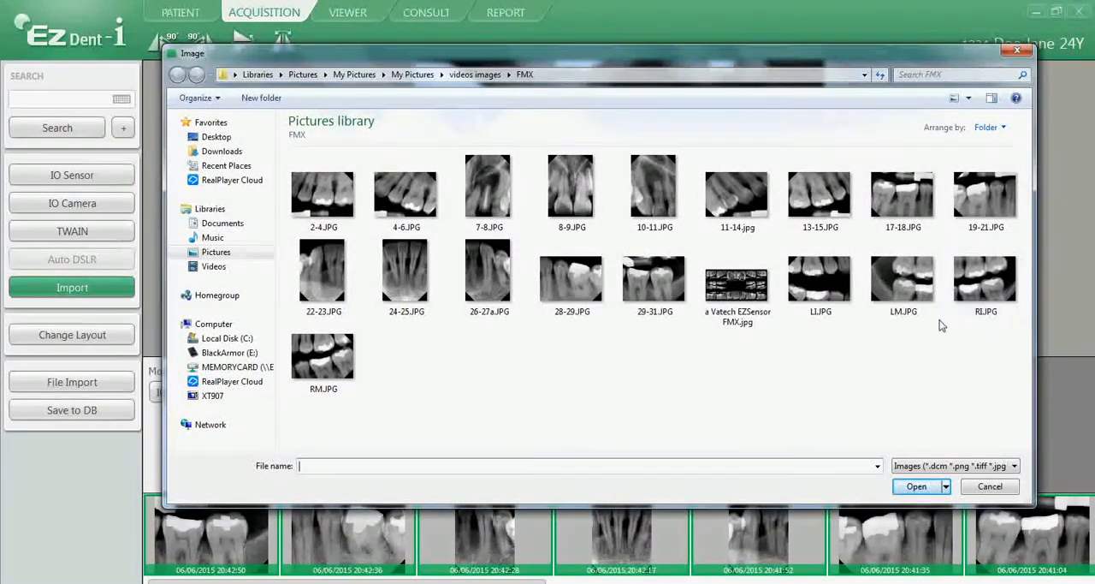
left_click(315, 358)
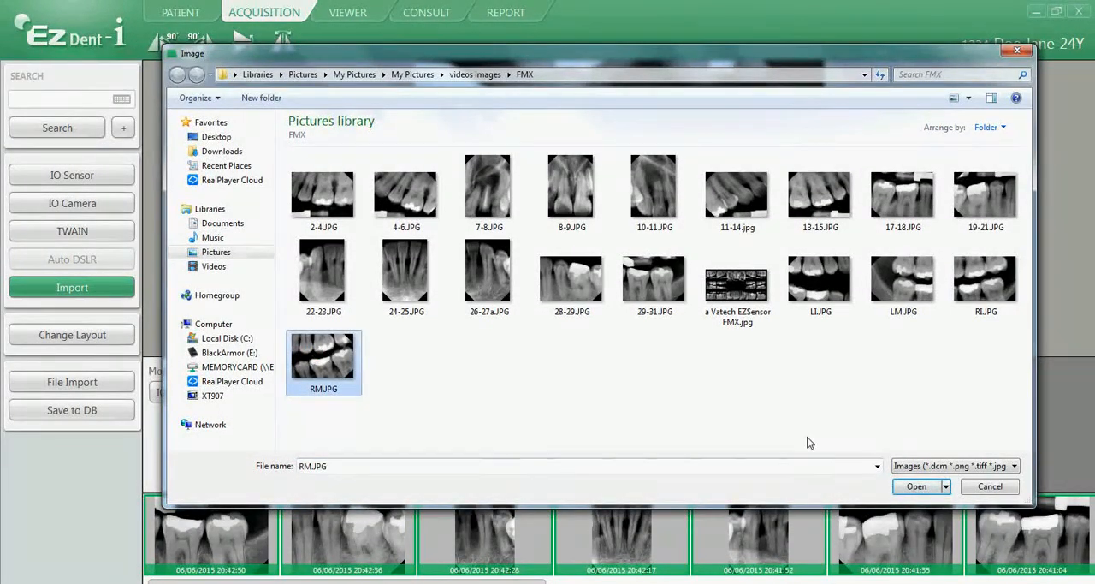
left_click(914, 486)
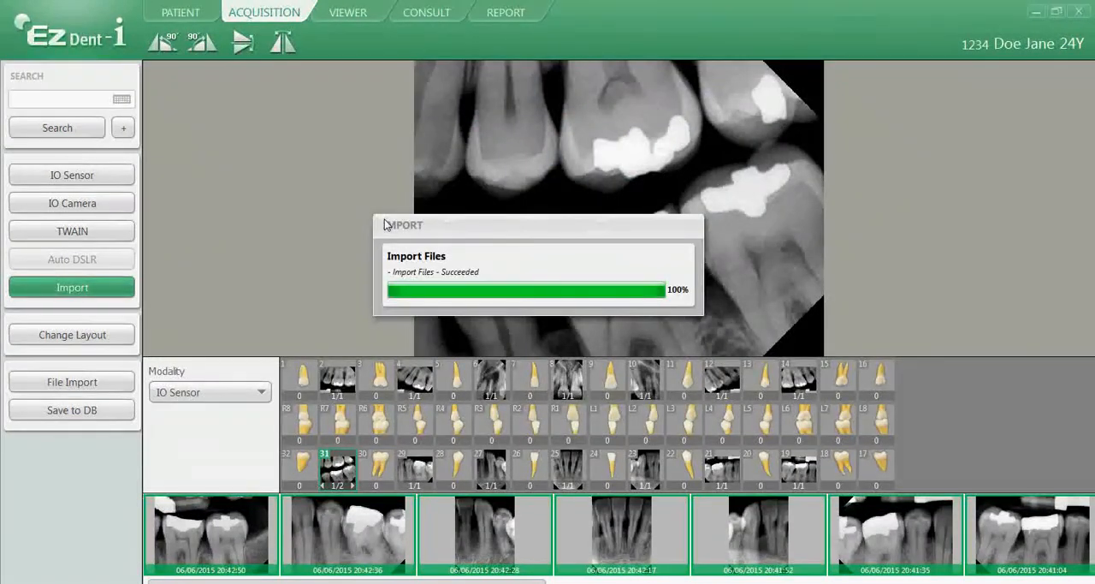
left_click_drag(339, 468, 336, 424)
left_click_drag(335, 413, 337, 417)
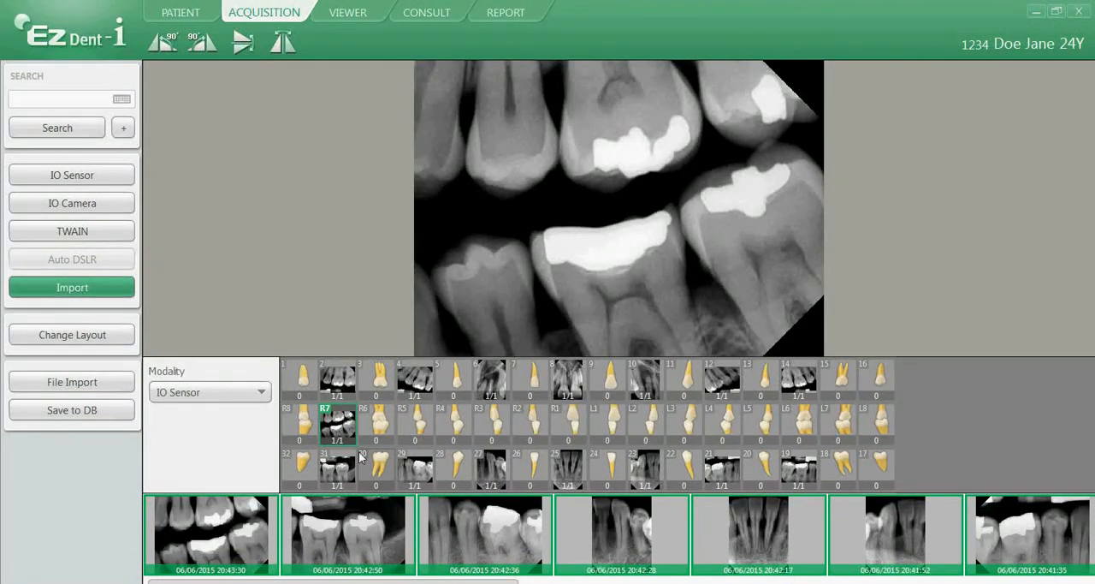
Import RI.JPG from the FMX folder and move the image from the R7 slot to the R5 bitewing slot.
left_click(86, 384)
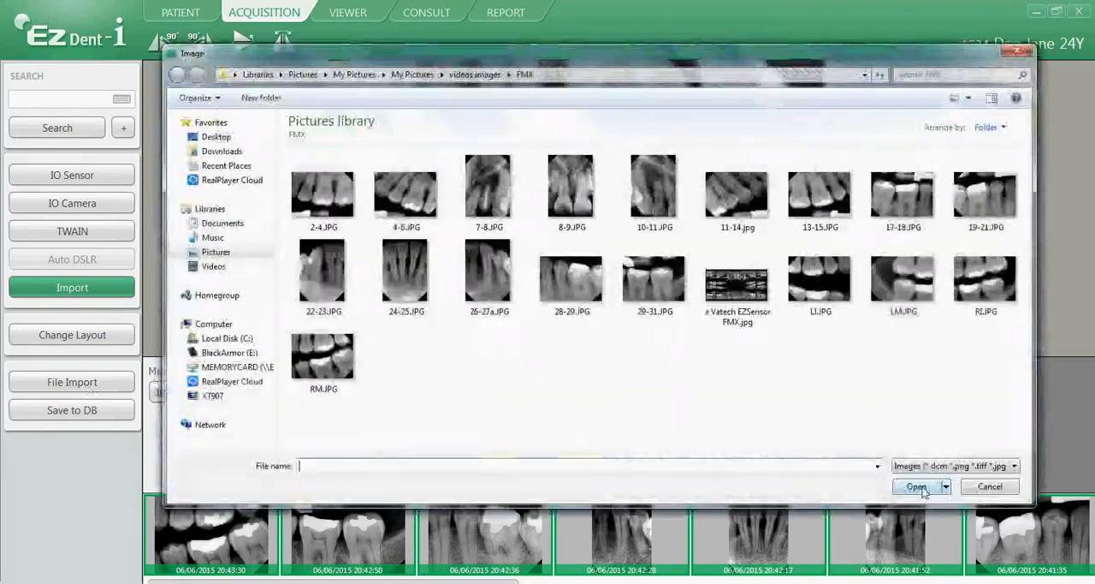
left_click(981, 276)
left_click(916, 486)
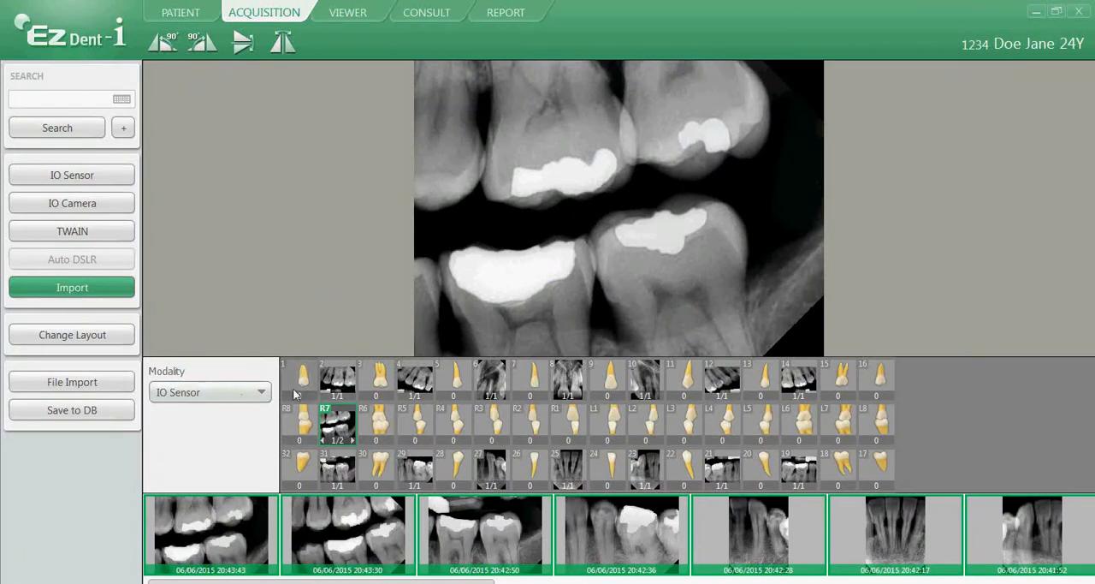
left_click_drag(337, 432, 416, 424)
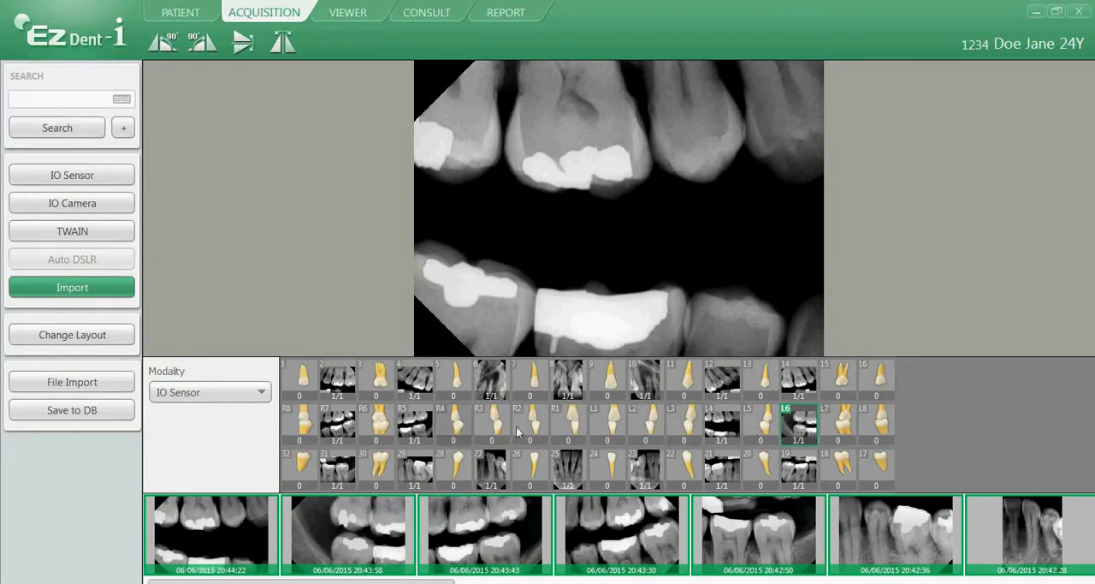
Save all the imported full-mouth series images to the patient database and dismiss the confirmation.
left_click(72, 412)
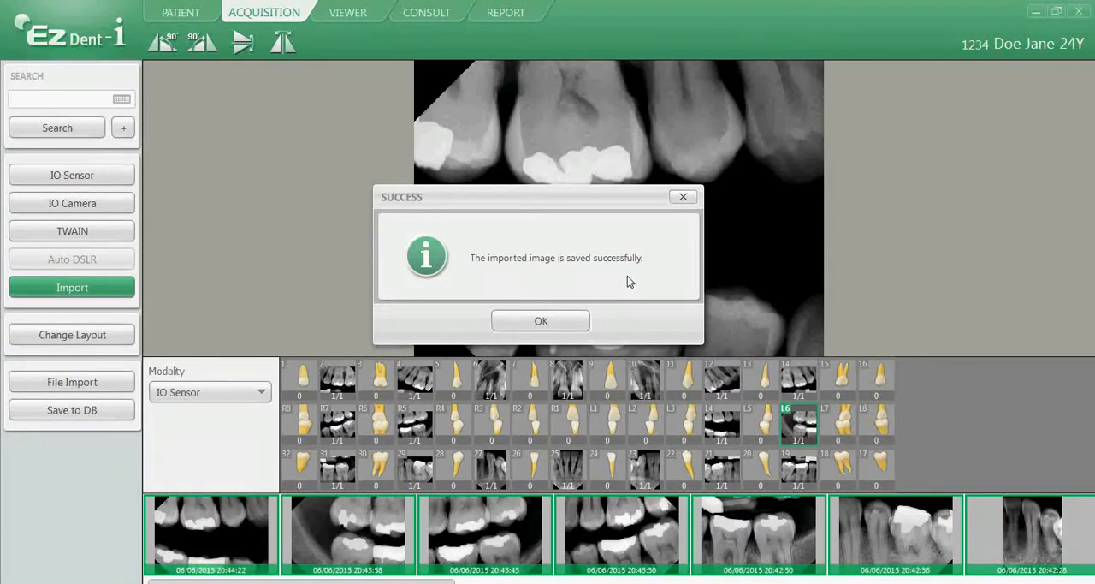
left_click(555, 322)
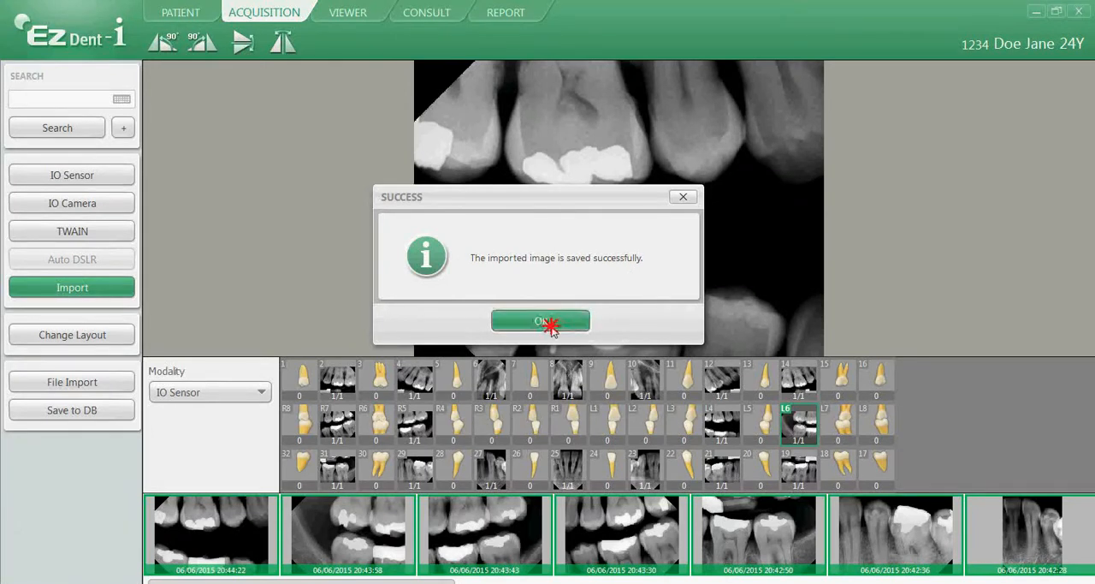